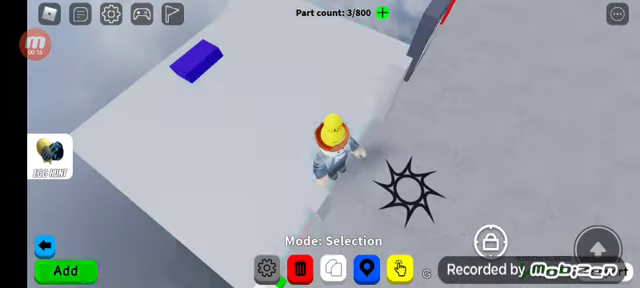
Step: Place a plain Part from Basic Parts onto the white platform beside the character
{"action": "left_click", "coordinate": [65, 271]}
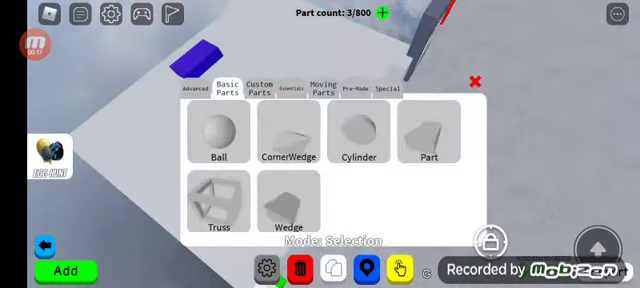
{"action": "left_click", "coordinate": [429, 135]}
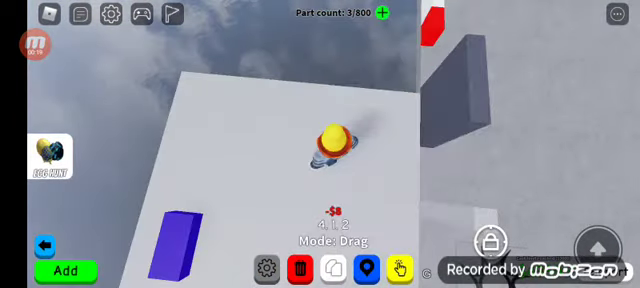
{"action": "left_click", "coordinate": [330, 110]}
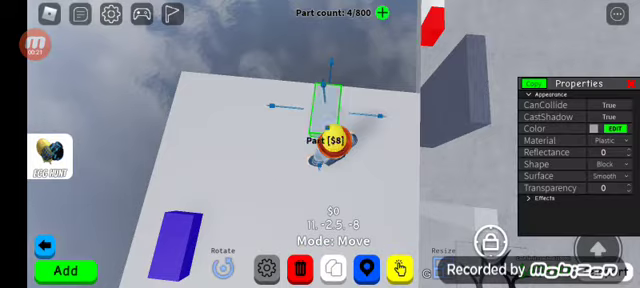
Step: Slide the new part to the left across the white platform
{"action": "left_click_drag", "start_coordinate": [200, 150], "coordinate": [110, 175]}
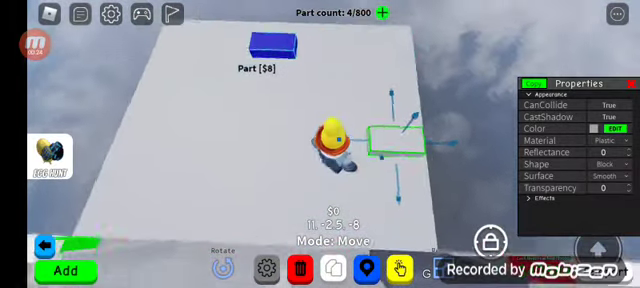
{"action": "left_click_drag", "start_coordinate": [200, 150], "coordinate": [150, 120]}
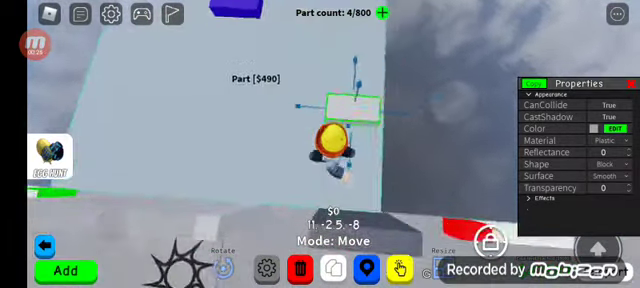
{"action": "left_click_drag", "start_coordinate": [200, 150], "coordinate": [160, 130]}
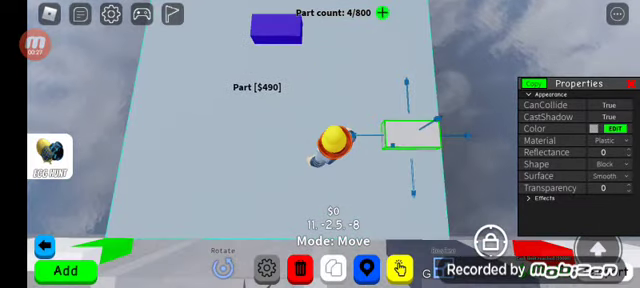
{"action": "mouse_move", "coordinate": [412, 136]}
{"action": "left_mouse_down"}
{"action": "mouse_move", "coordinate": [405, 136]}
{"action": "mouse_move", "coordinate": [412, 136]}
{"action": "left_mouse_up"}
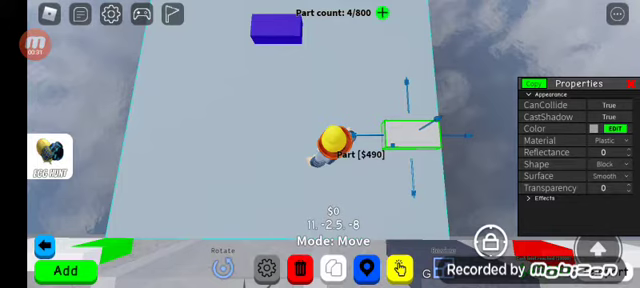
{"action": "mouse_move", "coordinate": [412, 136]}
{"action": "left_mouse_down"}
{"action": "mouse_move", "coordinate": [358, 136]}
{"action": "mouse_move", "coordinate": [365, 136]}
{"action": "mouse_move", "coordinate": [365, 152]}
{"action": "mouse_move", "coordinate": [365, 118]}
{"action": "left_mouse_up"}
Step: Shift the part back to the right and sink it down into the platform
{"action": "left_click_drag", "start_coordinate": [300, 100], "coordinate": [200, 120]}
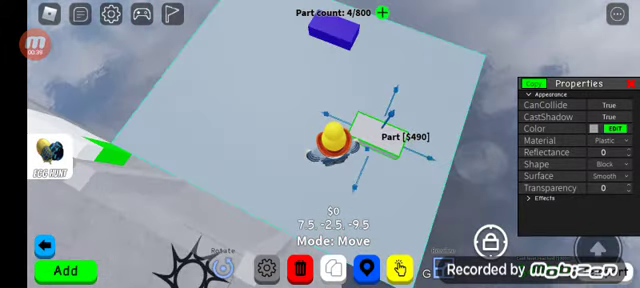
{"action": "mouse_move", "coordinate": [390, 116]}
{"action": "left_mouse_down"}
{"action": "mouse_move", "coordinate": [410, 125]}
{"action": "mouse_move", "coordinate": [428, 95]}
{"action": "left_mouse_up"}
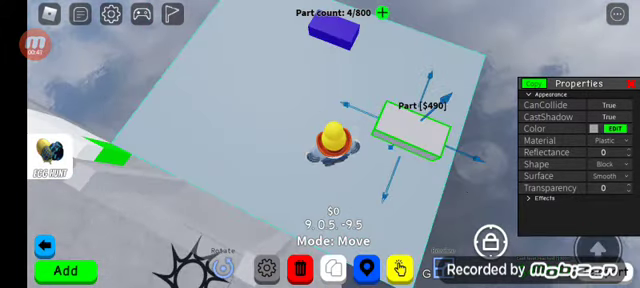
{"action": "left_click_drag", "start_coordinate": [393, 175], "coordinate": [393, 215]}
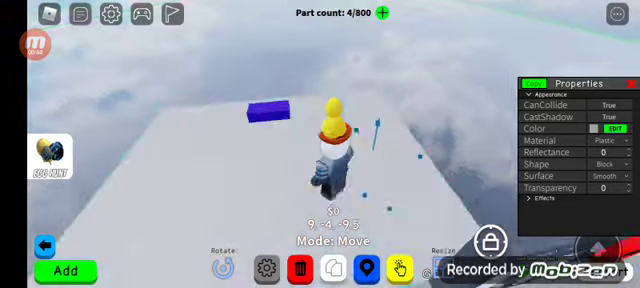
{"action": "left_click_drag", "start_coordinate": [250, 80], "coordinate": [250, 200]}
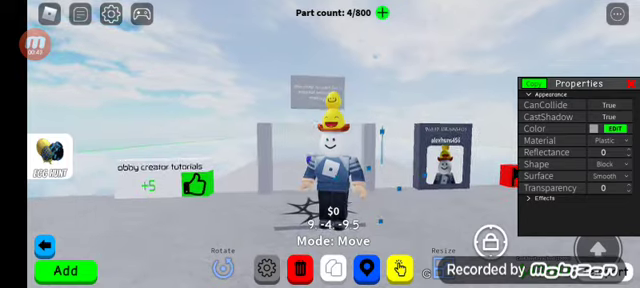
{"action": "left_click_drag", "start_coordinate": [250, 180], "coordinate": [230, 180]}
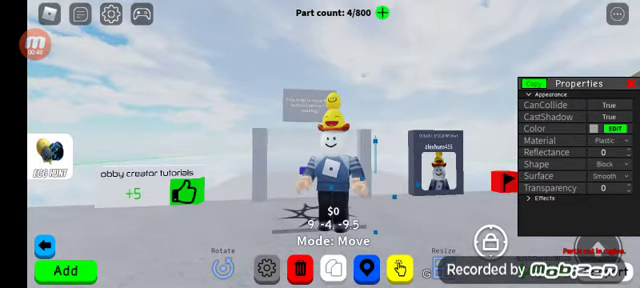